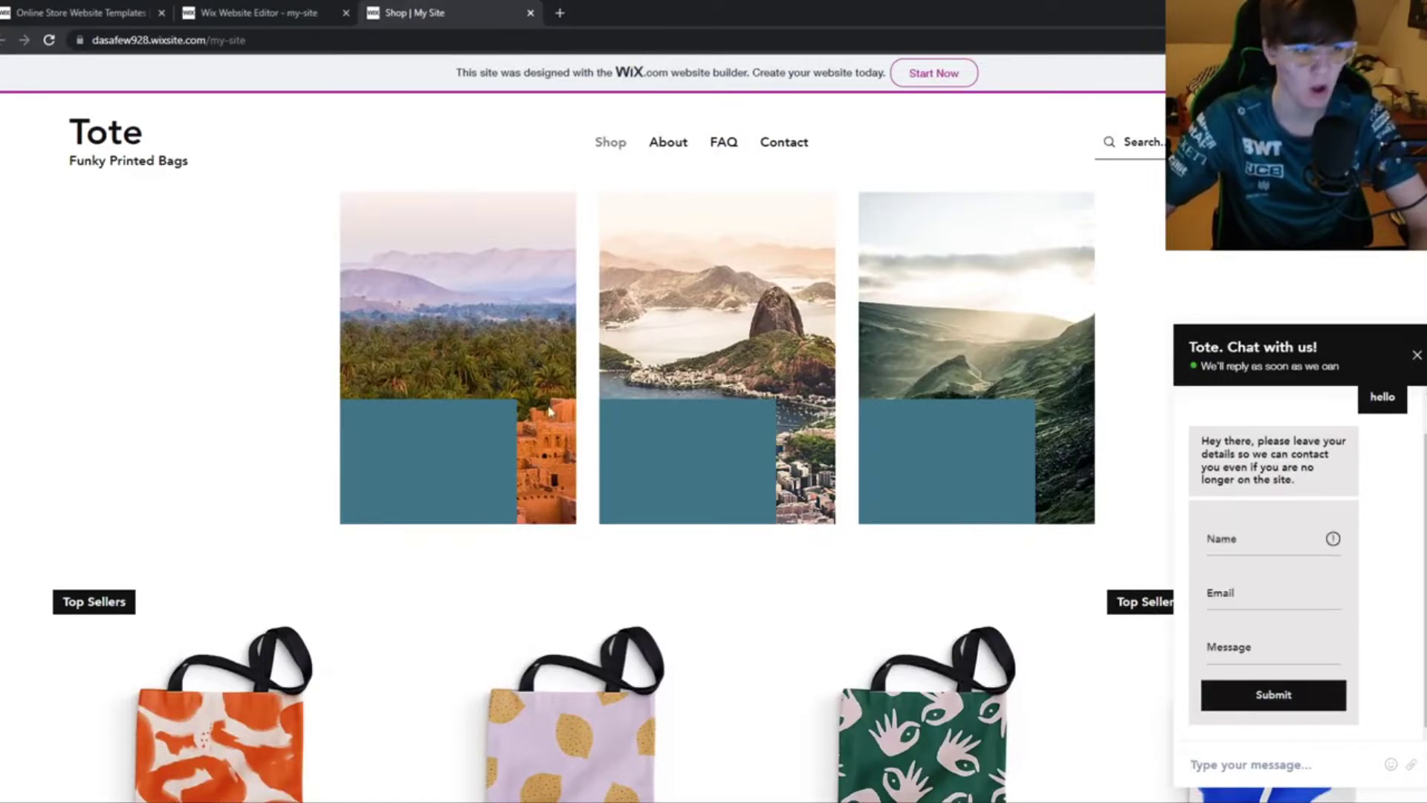
scroll(550, 412, down, 5)
scroll(550, 413, up, 5)
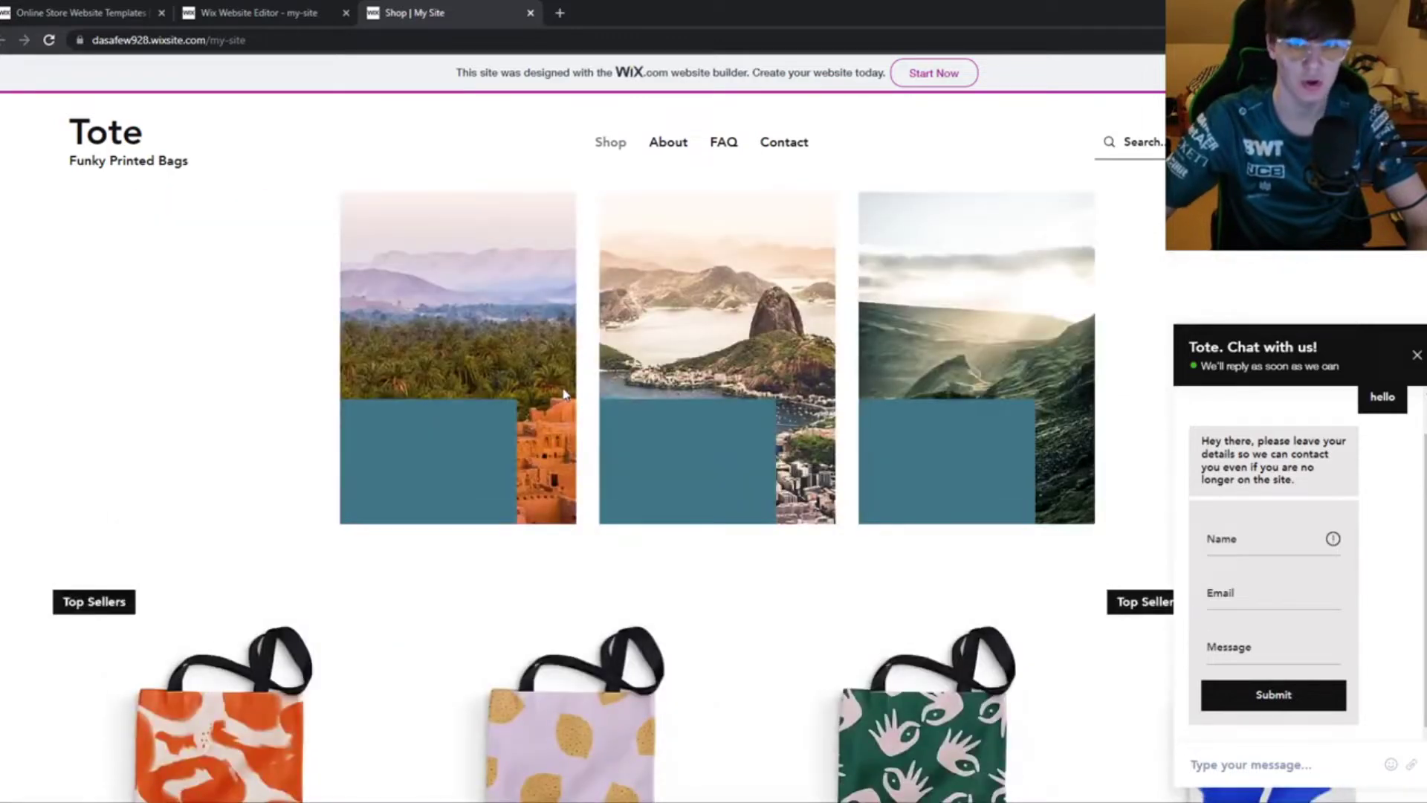
Close the chat panel on the live Shop page and return to the Wix editor
click(1417, 356)
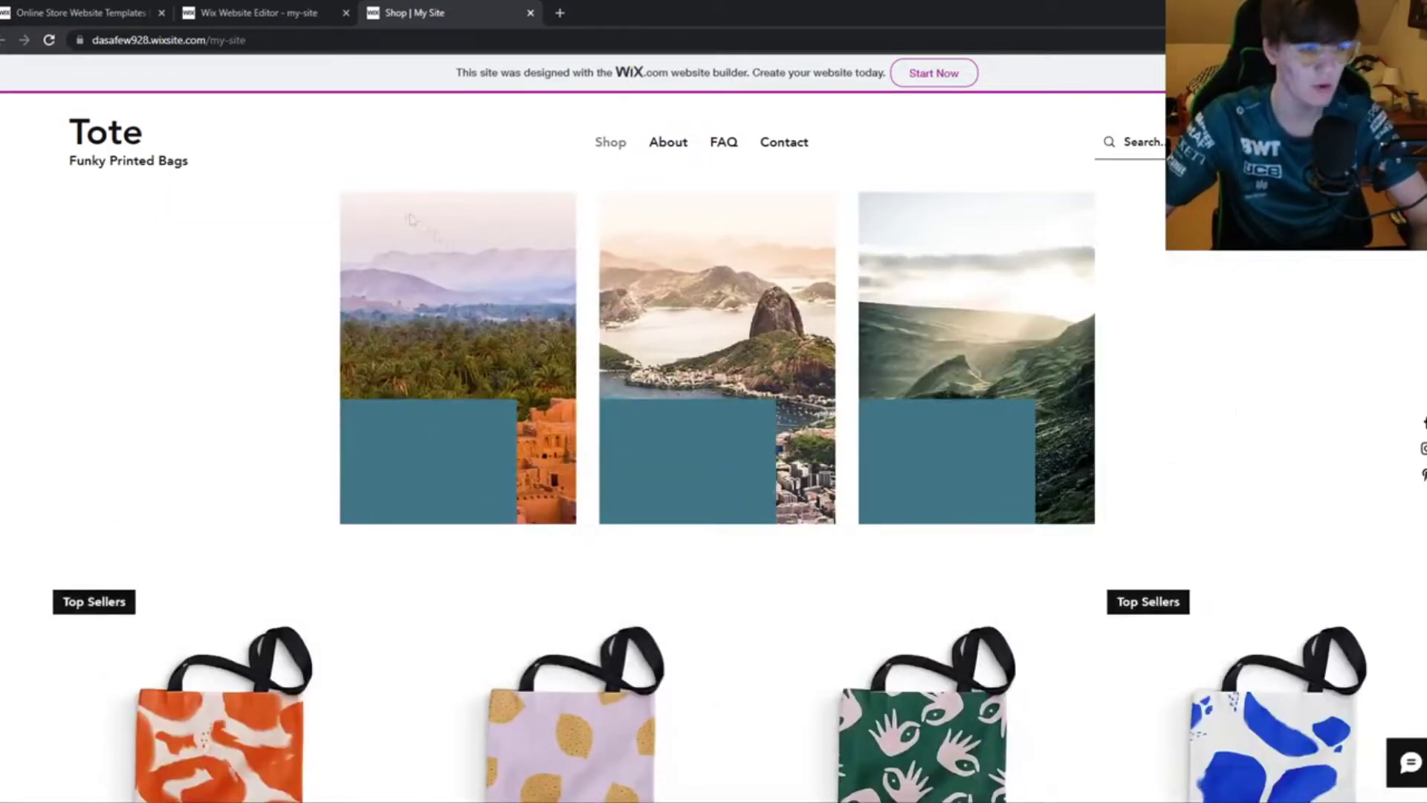
click(258, 12)
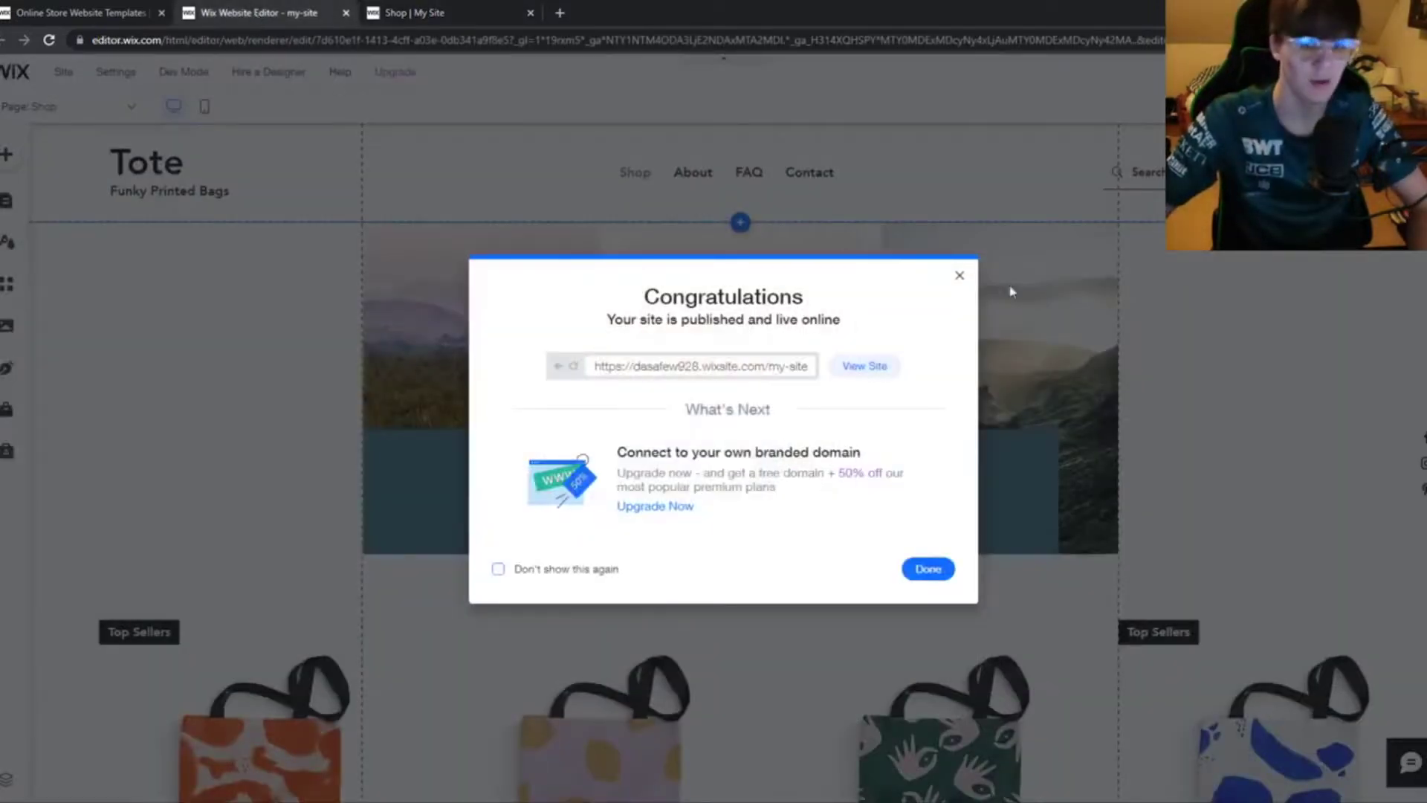
Dismiss the Congratulations publish confirmation in the editor
click(960, 276)
scroll(713, 401, down, 2)
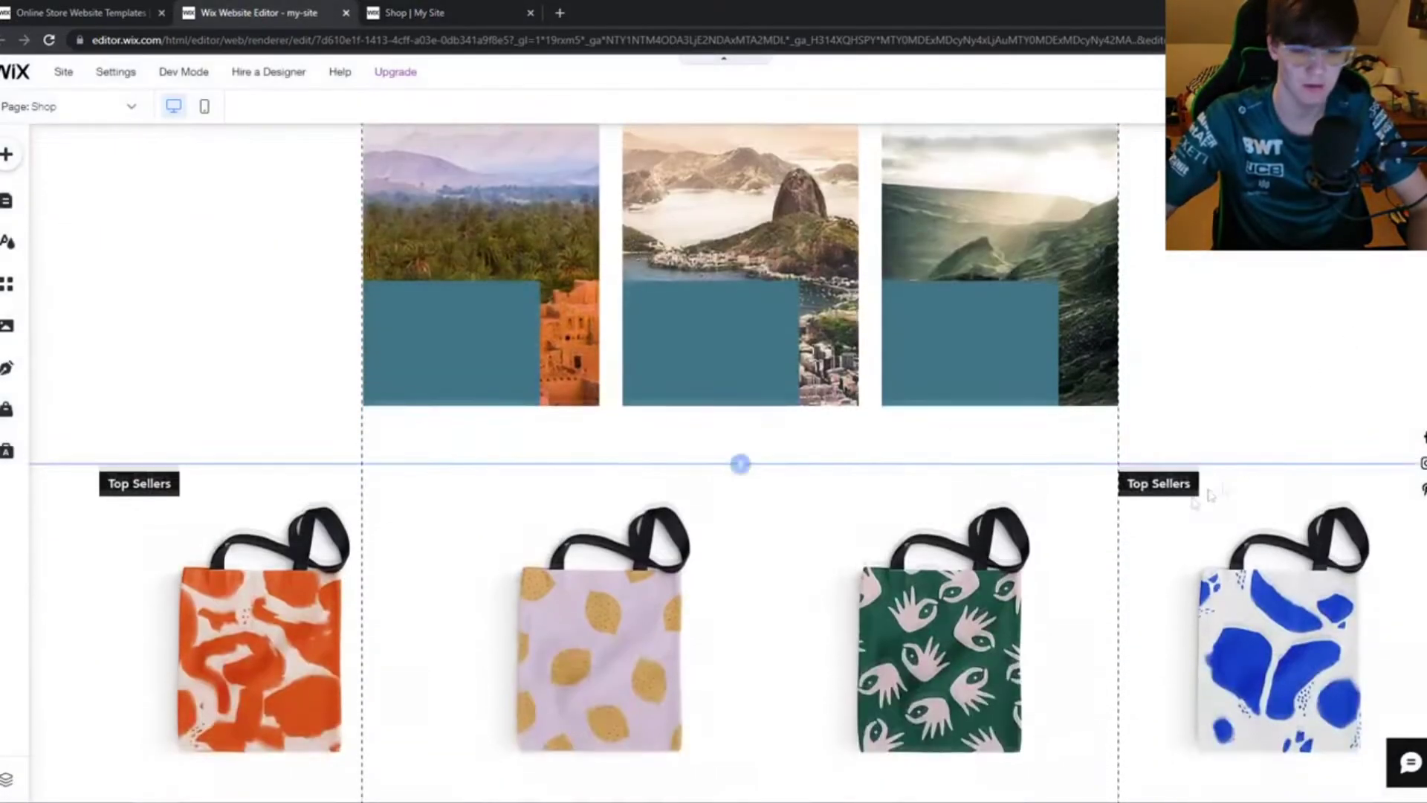
scroll(715, 401, up, 2)
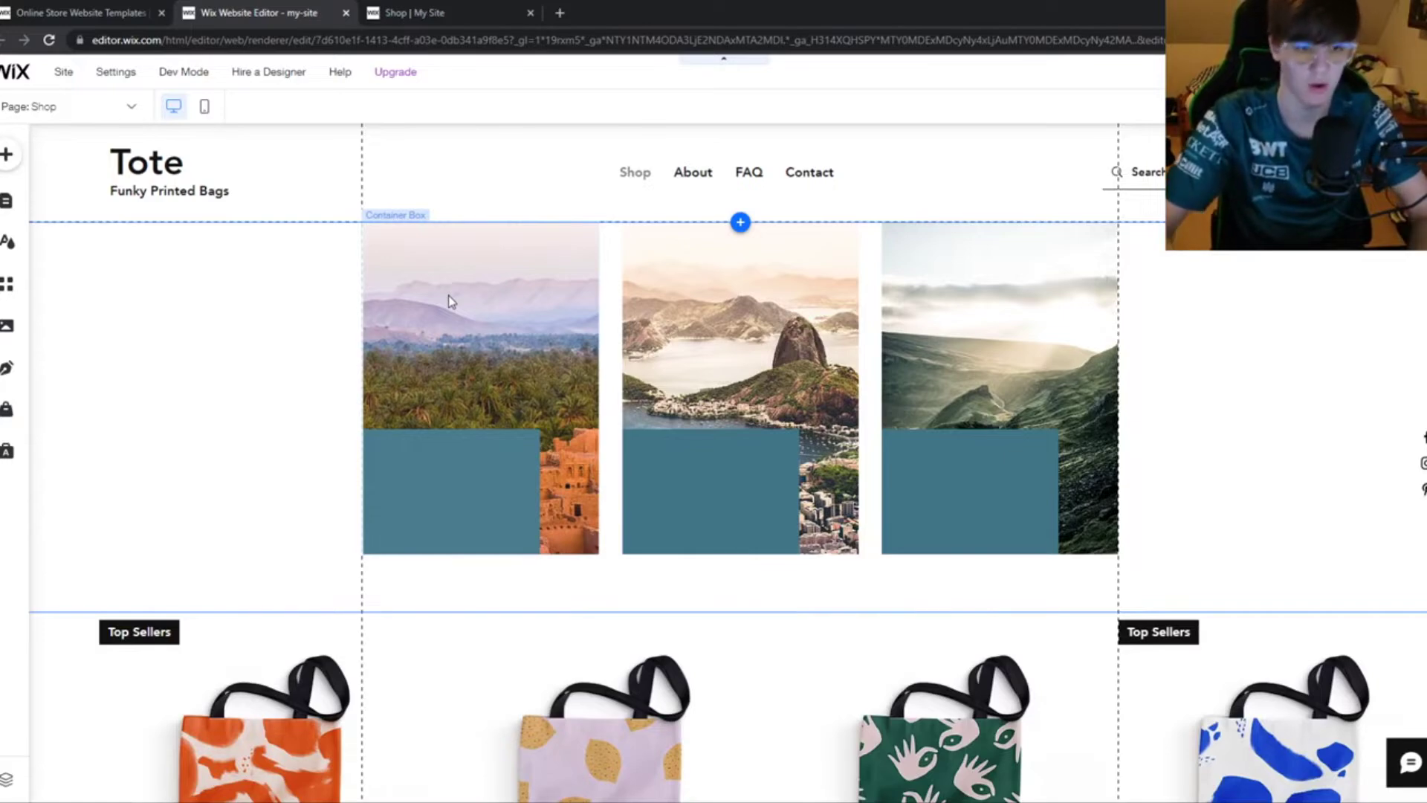
scroll(513, 307, down, 3)
scroll(520, 315, down, 3)
scroll(520, 315, down, 5)
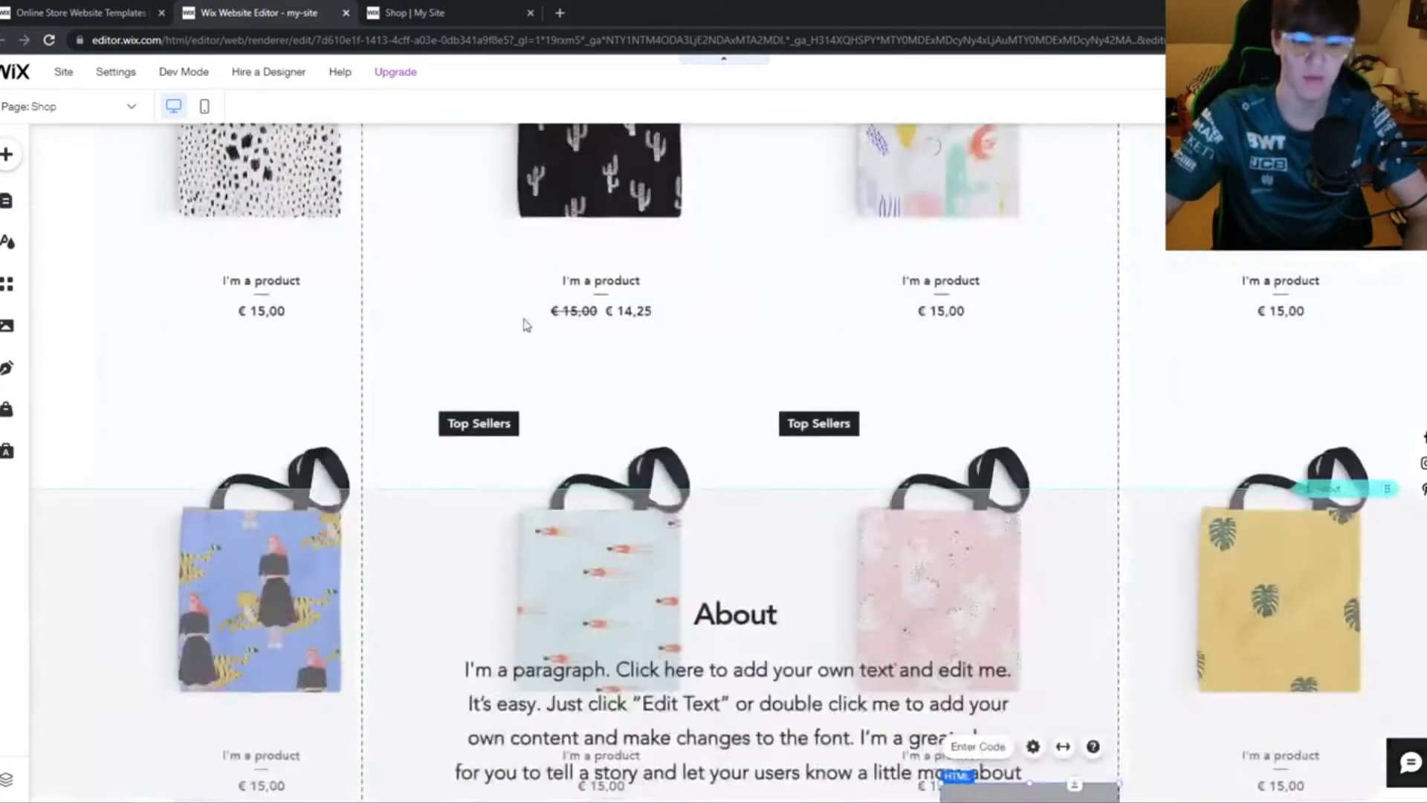
scroll(519, 315, down, 5)
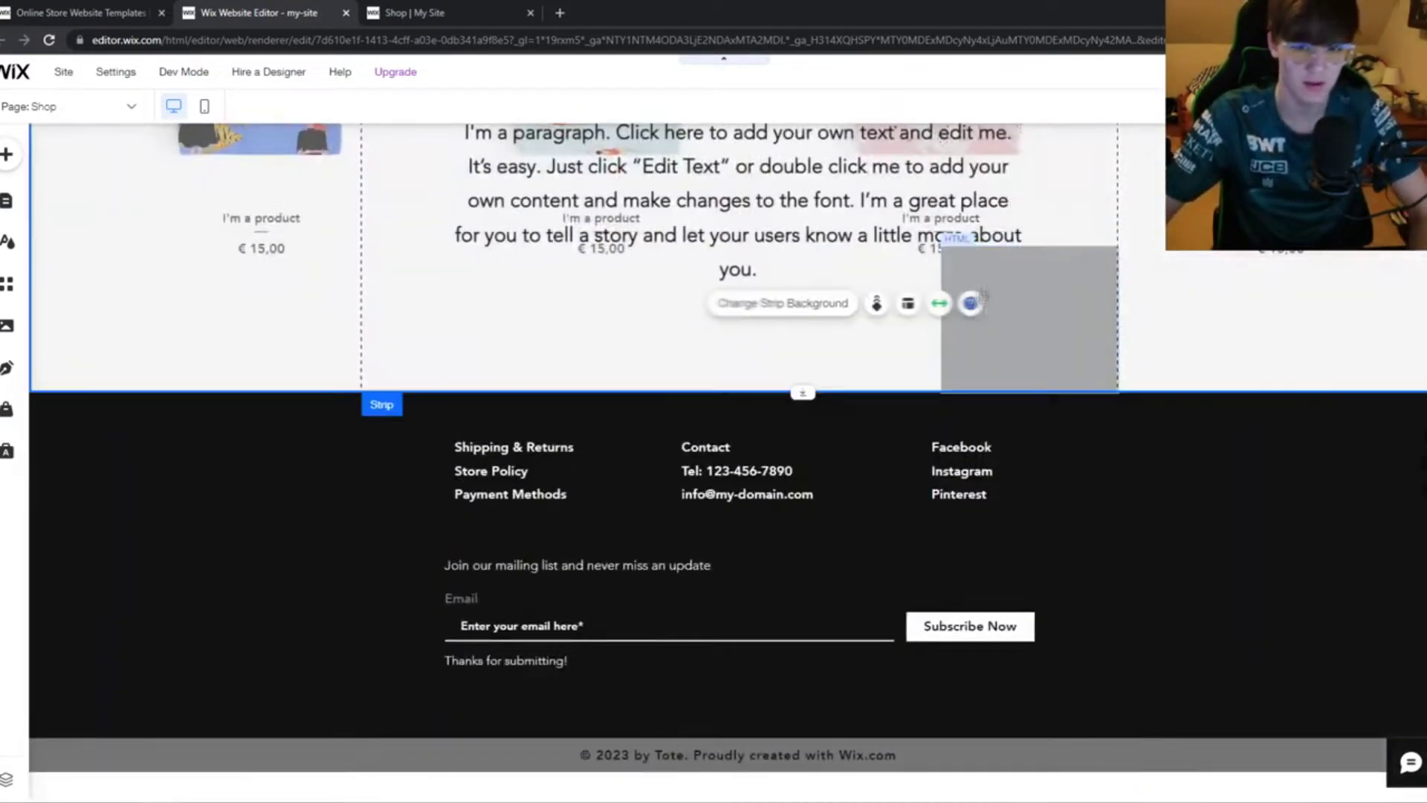
click(736, 200)
click(1018, 291)
click(981, 212)
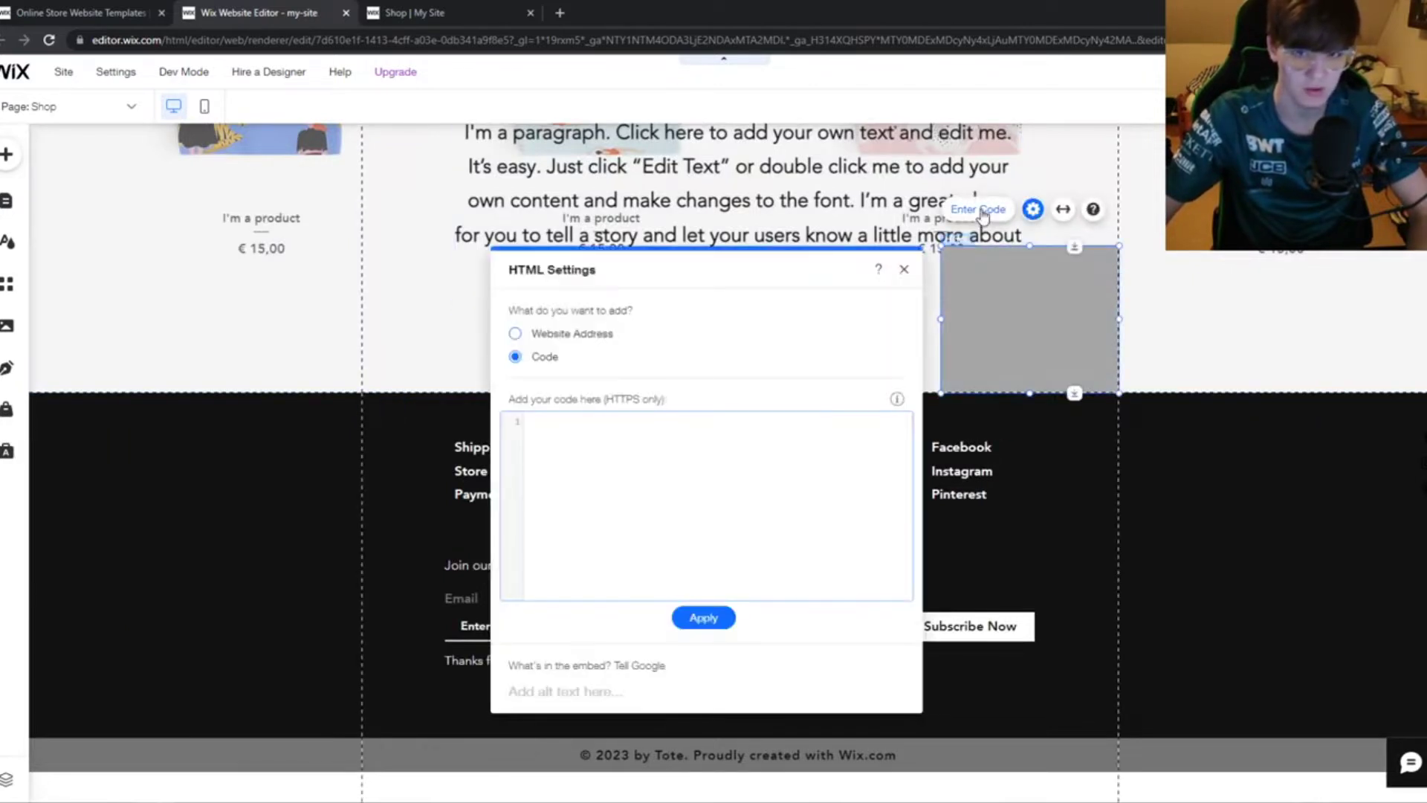
click(905, 270)
click(981, 213)
click(595, 430)
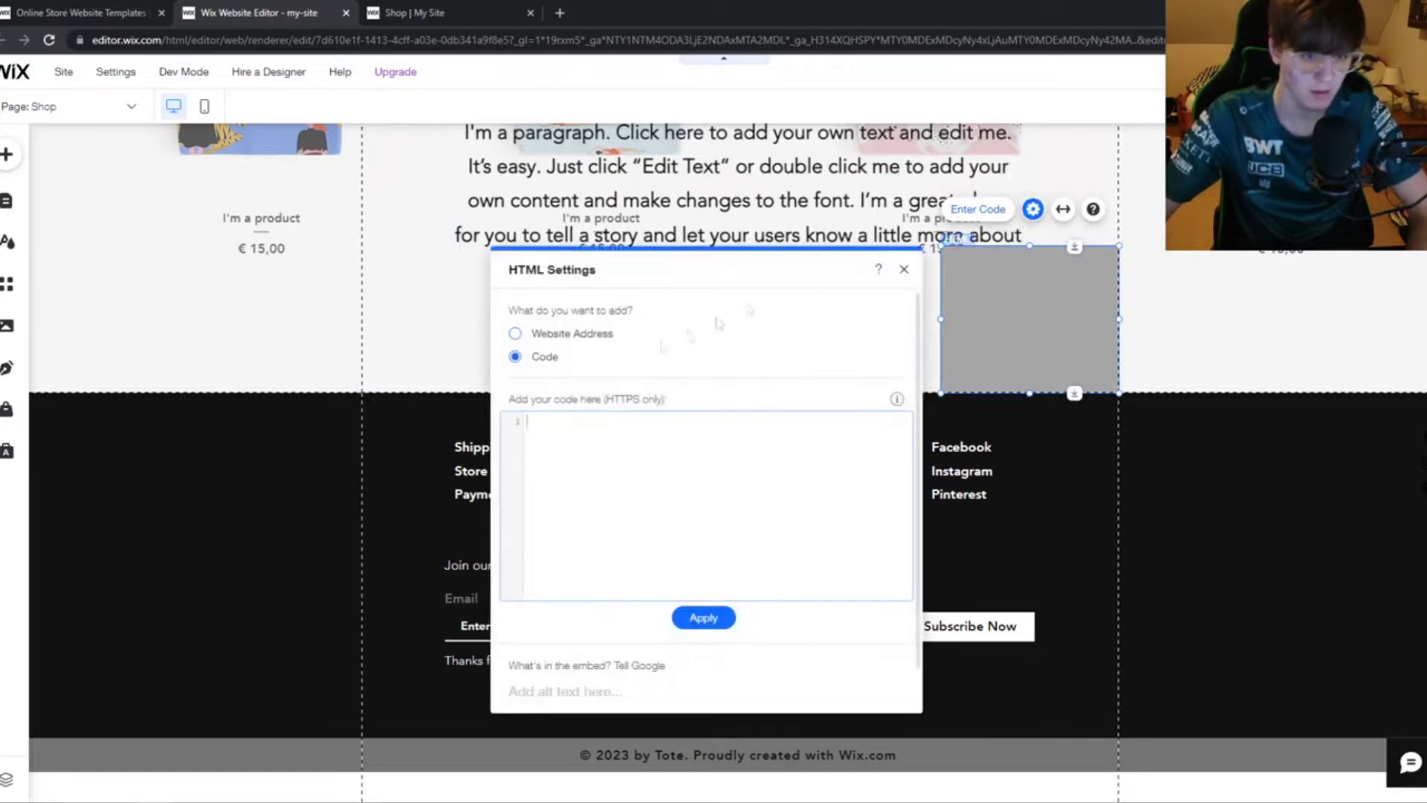
click(904, 271)
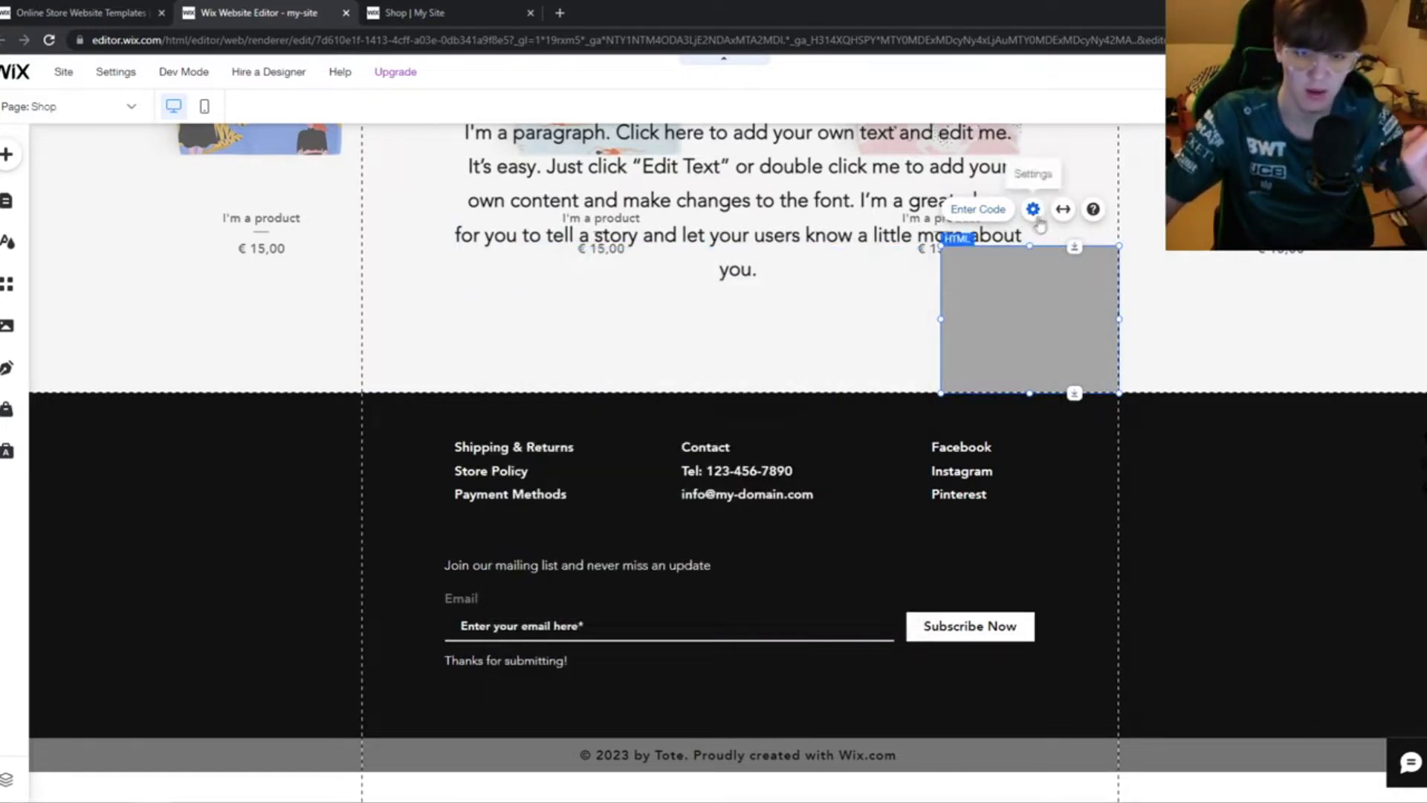
Delete the HTML embed chat box above the Shop page footer
drag(972, 303, 951, 291)
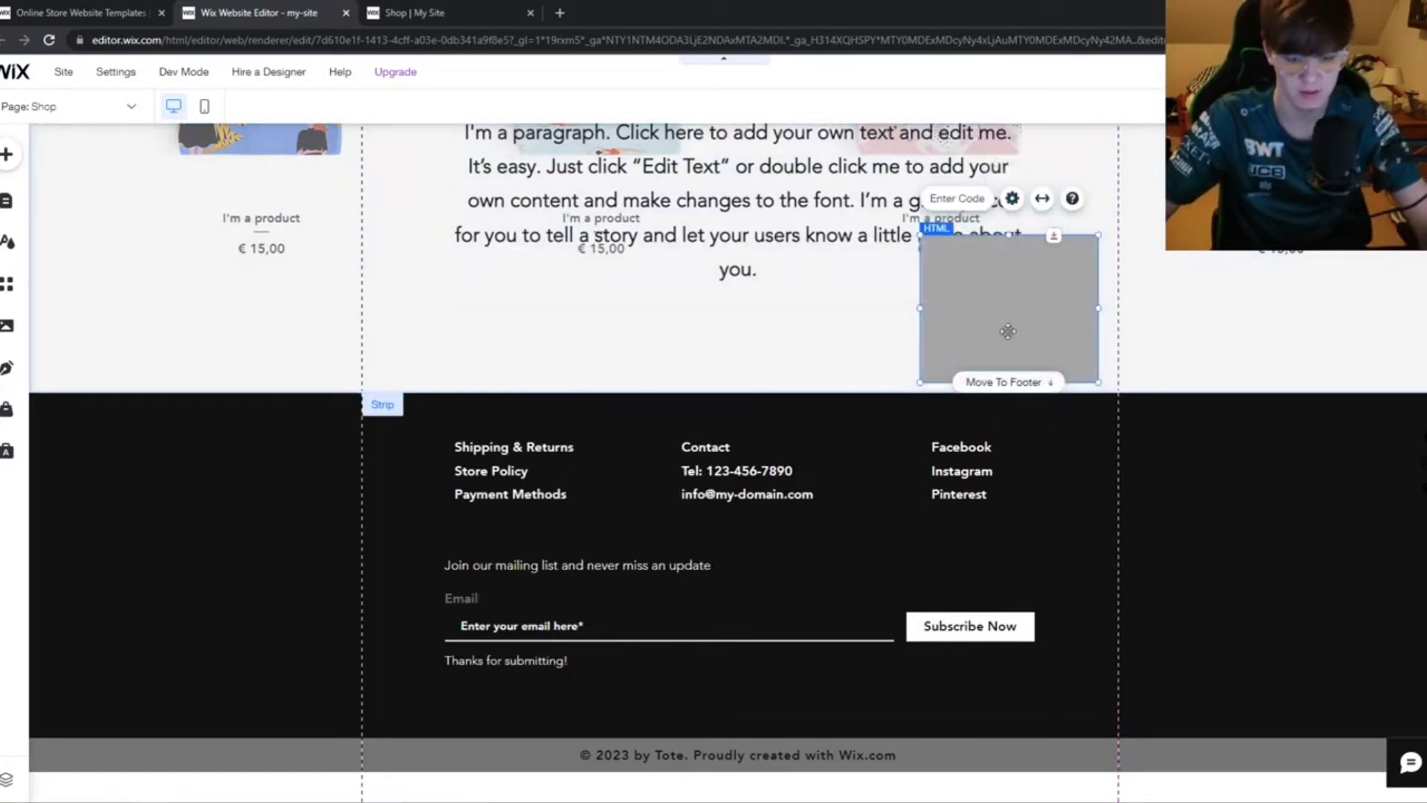
key(Delete)
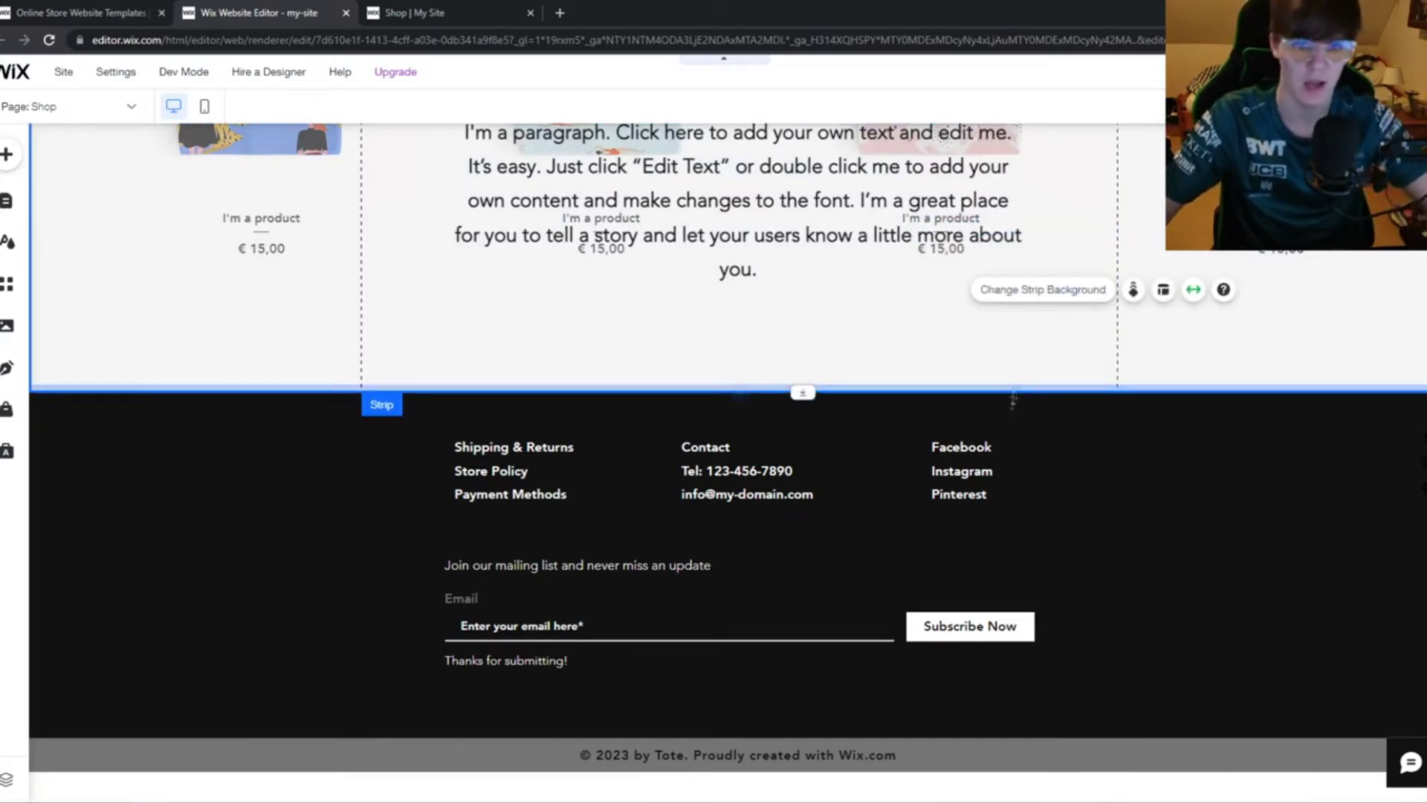
scroll(1012, 331, up, 3)
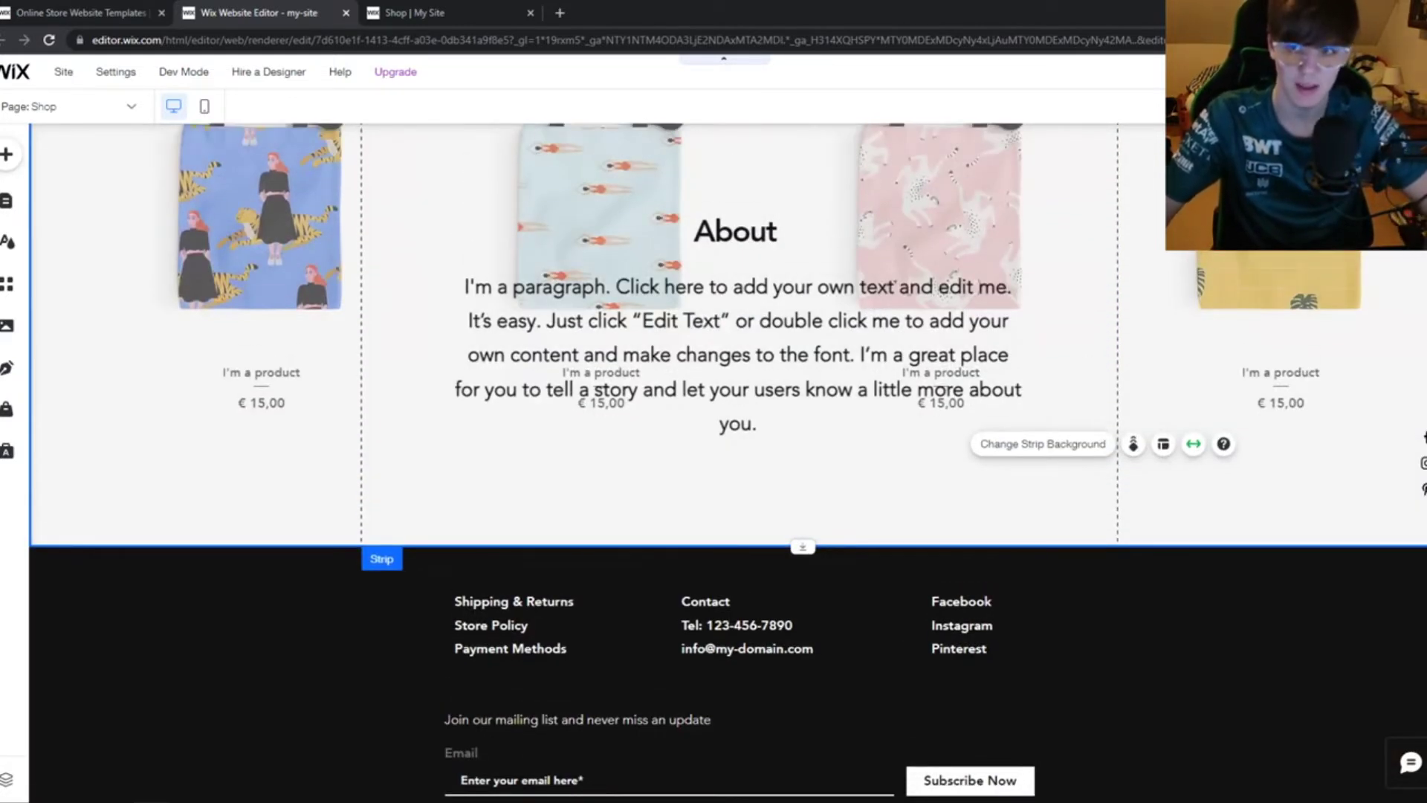
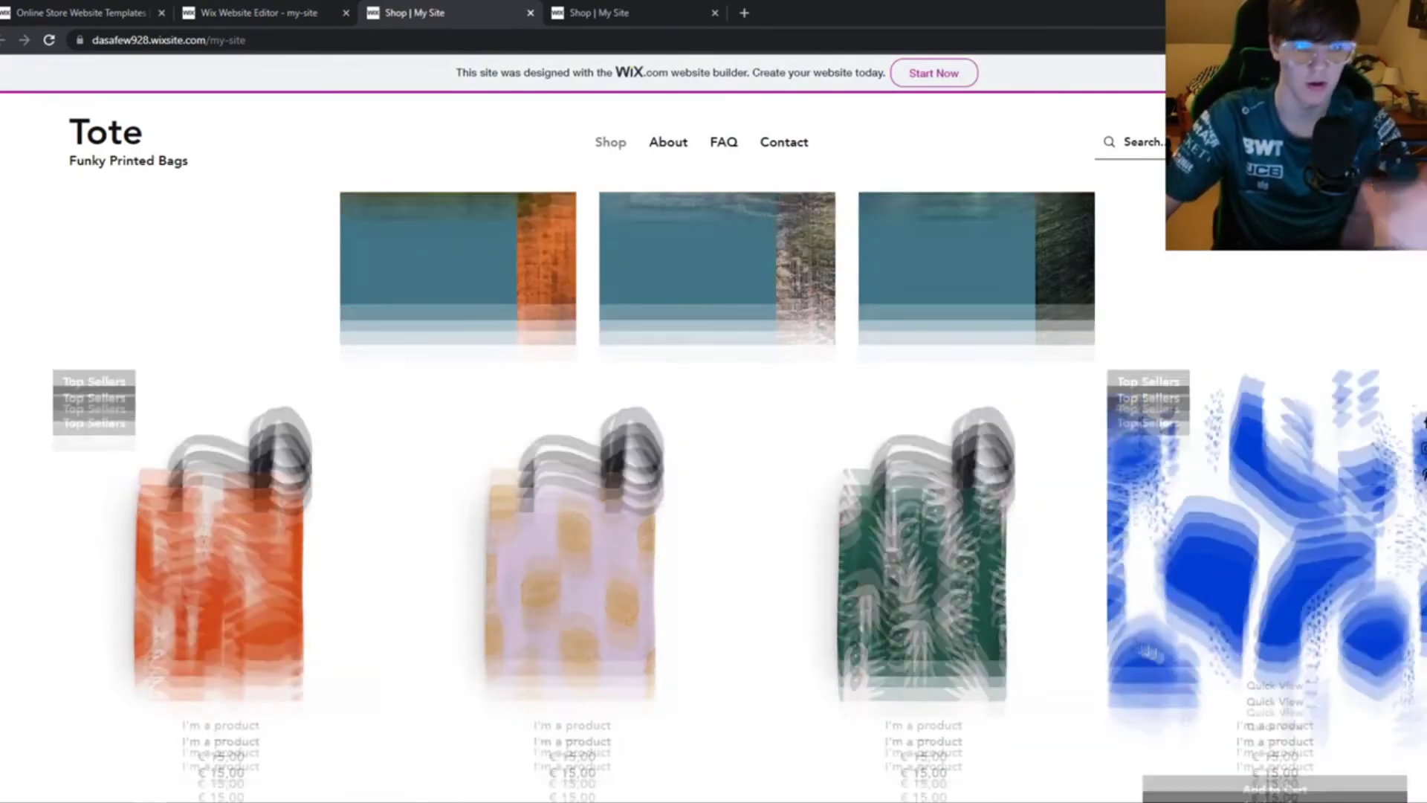
scroll(1138, 584, down, 3)
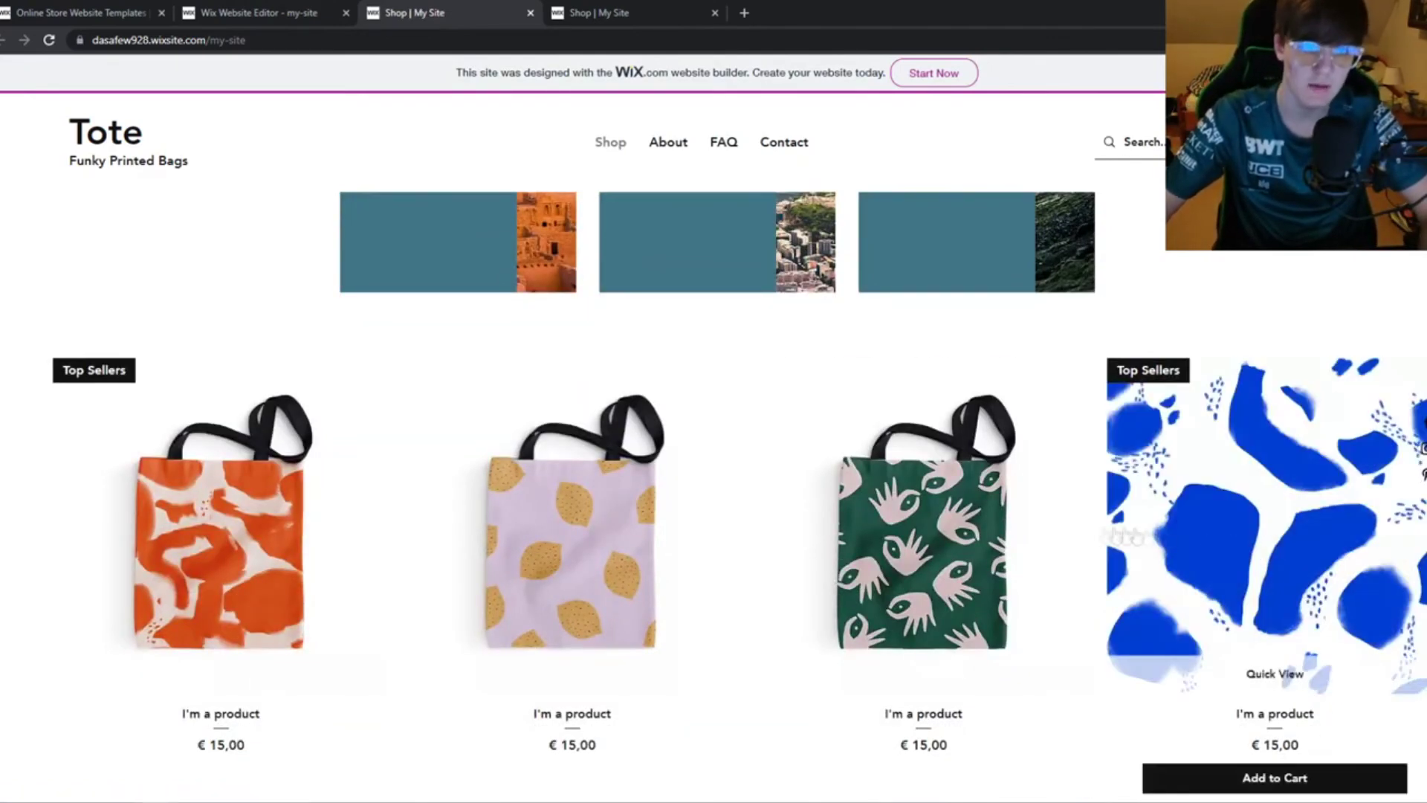
scroll(1227, 558, up, 2)
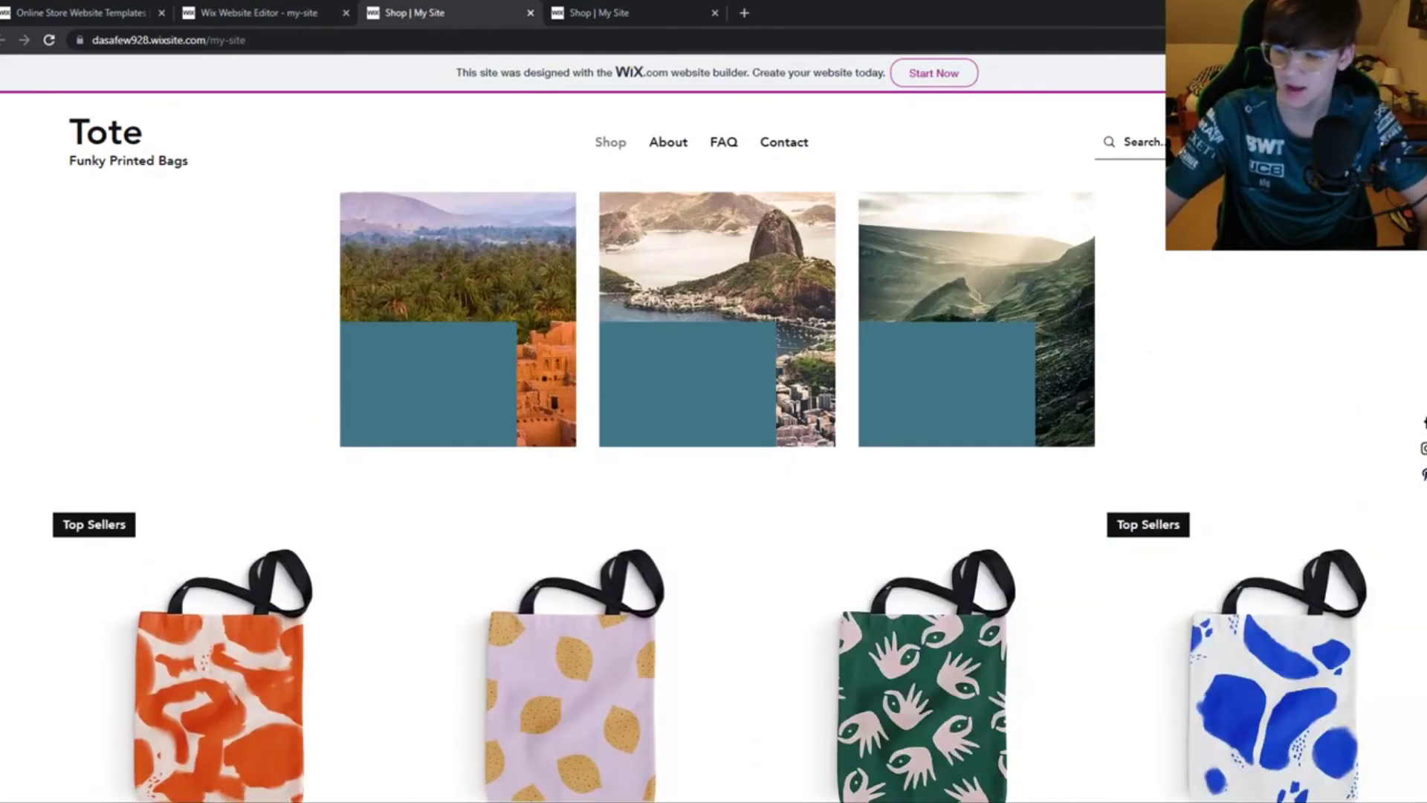